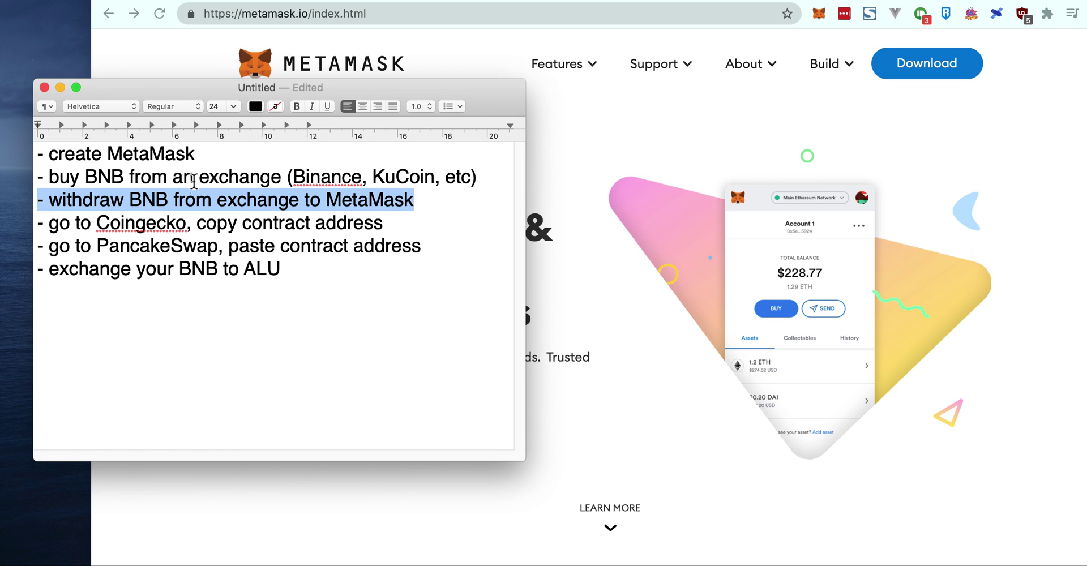
# - Go from MetaMask's website download page to its Chrome Web Store listing
pyautogui.click(216, 156)
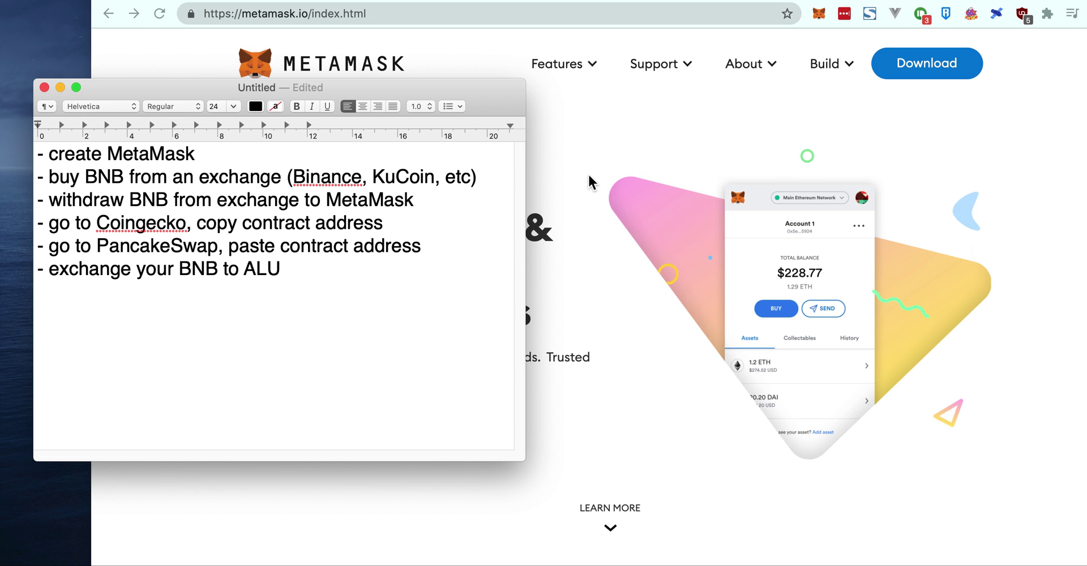
pyautogui.click(588, 177)
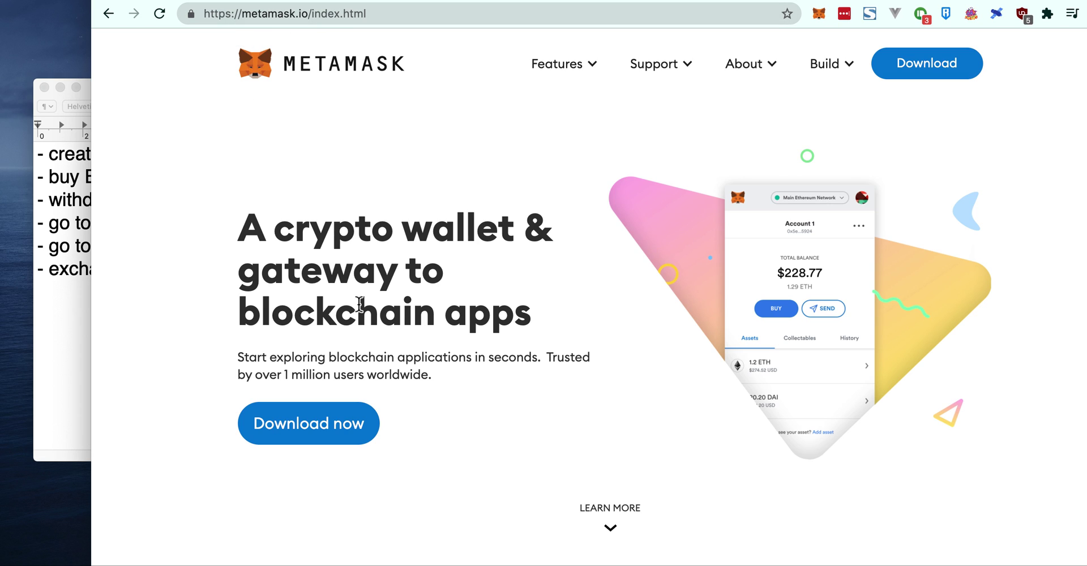
pyautogui.click(344, 436)
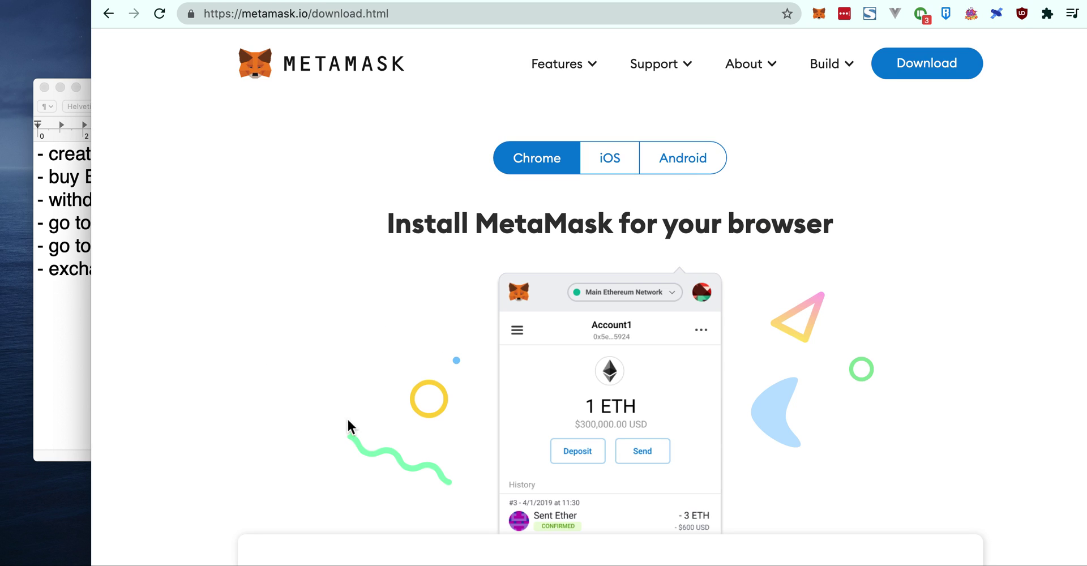
pyautogui.scroll(-1, 371, 340)
pyautogui.scroll(-3, 371, 335)
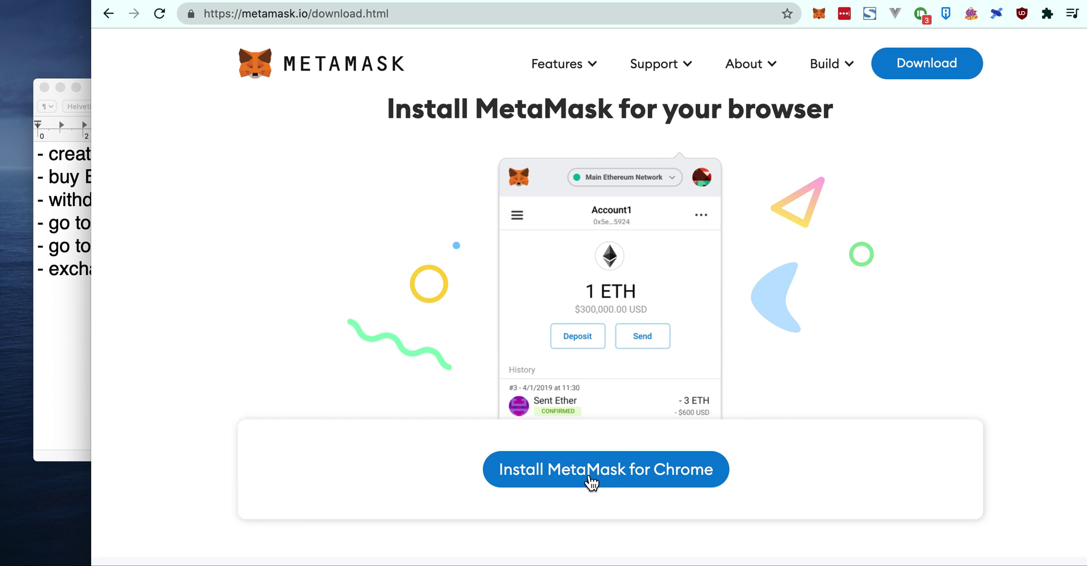
pyautogui.click(641, 485)
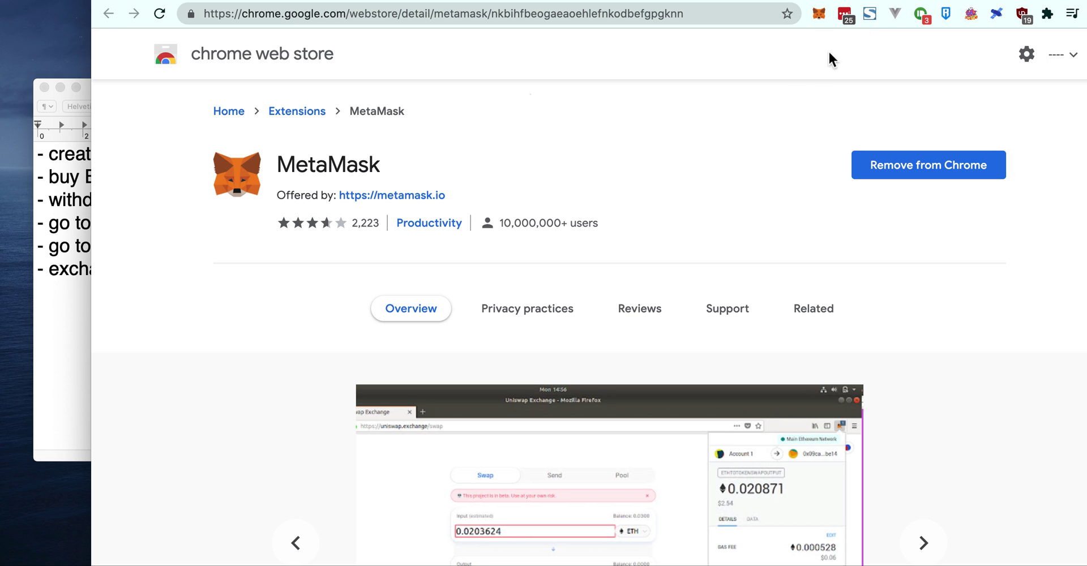
# - Copy the account address from the MetaMask popup, then close the wallet
pyautogui.click(821, 21)
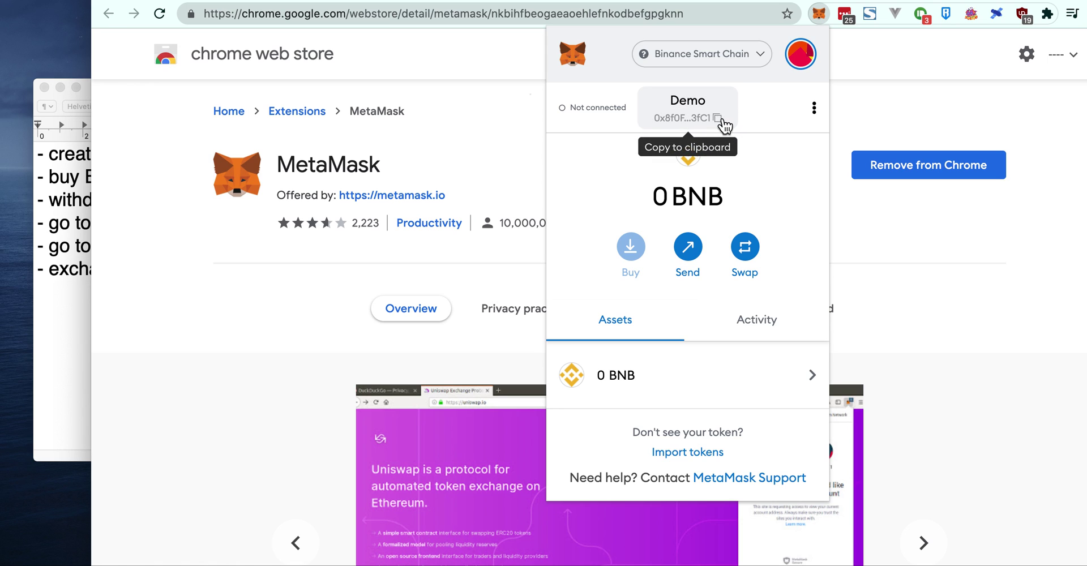
pyautogui.click(723, 120)
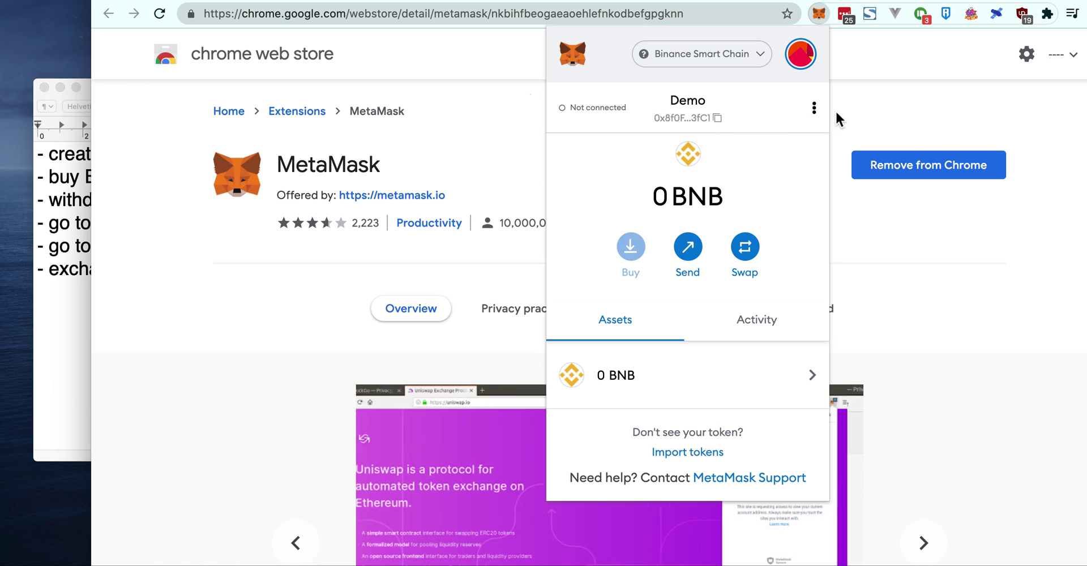
pyautogui.click(892, 115)
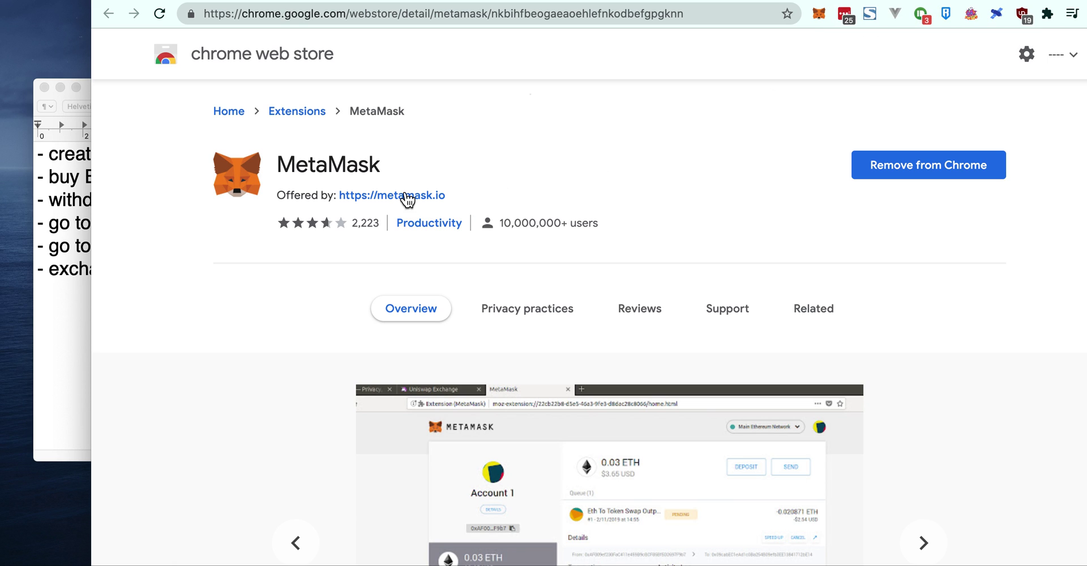
# - Highlight the checklist's 'buy BNB from an exchange' line, then return to Binance's withdrawal page
pyautogui.click(70, 182)
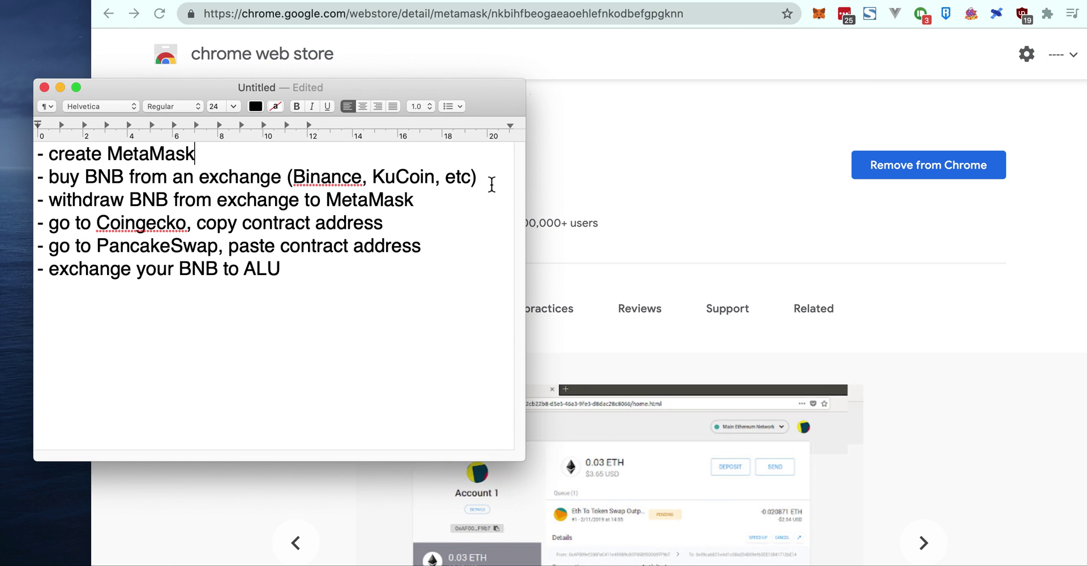
pyautogui.moveTo(492, 182); pyautogui.dragTo(68, 180)
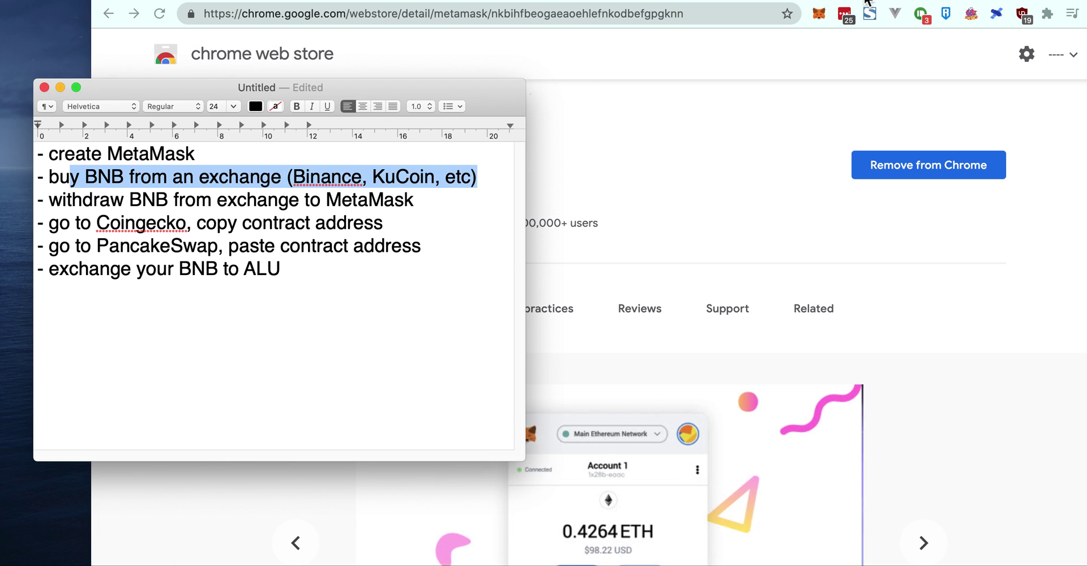
pyautogui.click(866, 2)
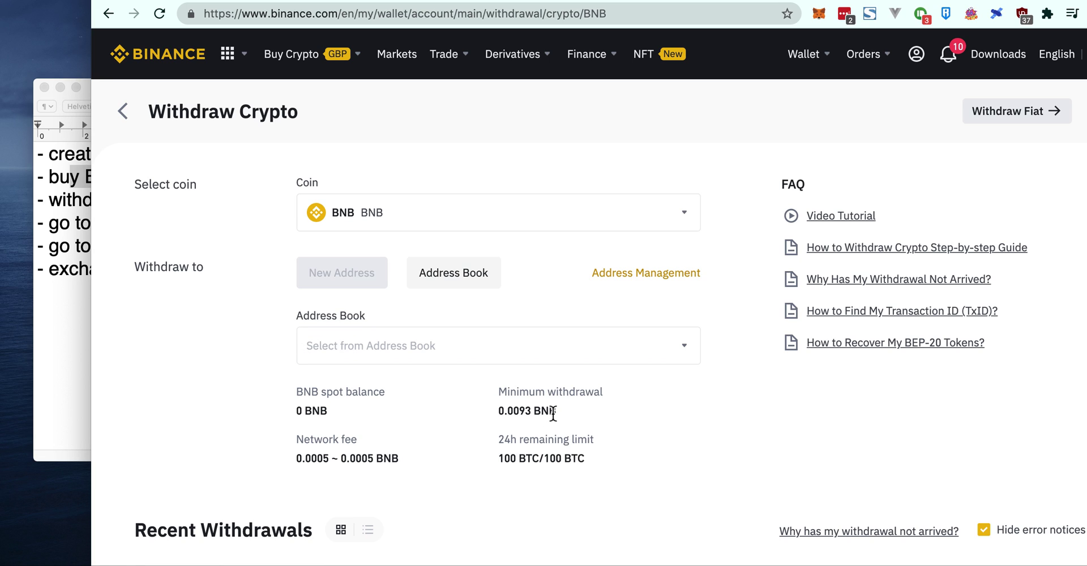
# - Highlight Binance's 0.0093 BNB minimum withdrawal, then open MetaMask to see its BNB balance
pyautogui.moveTo(557, 409); pyautogui.dragTo(498, 411)
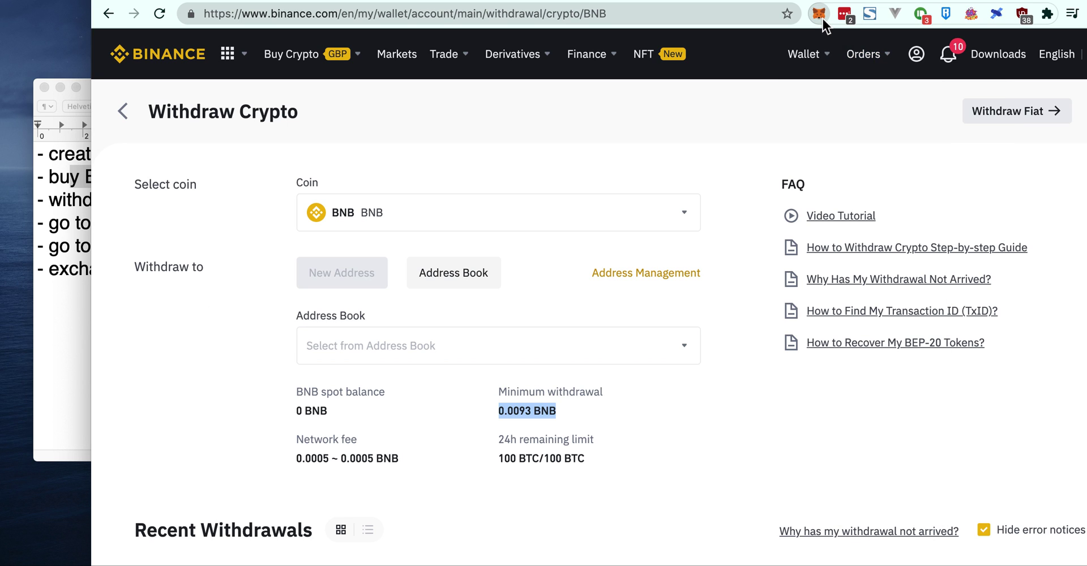
pyautogui.moveTo(807, 54)
pyautogui.click(819, 13)
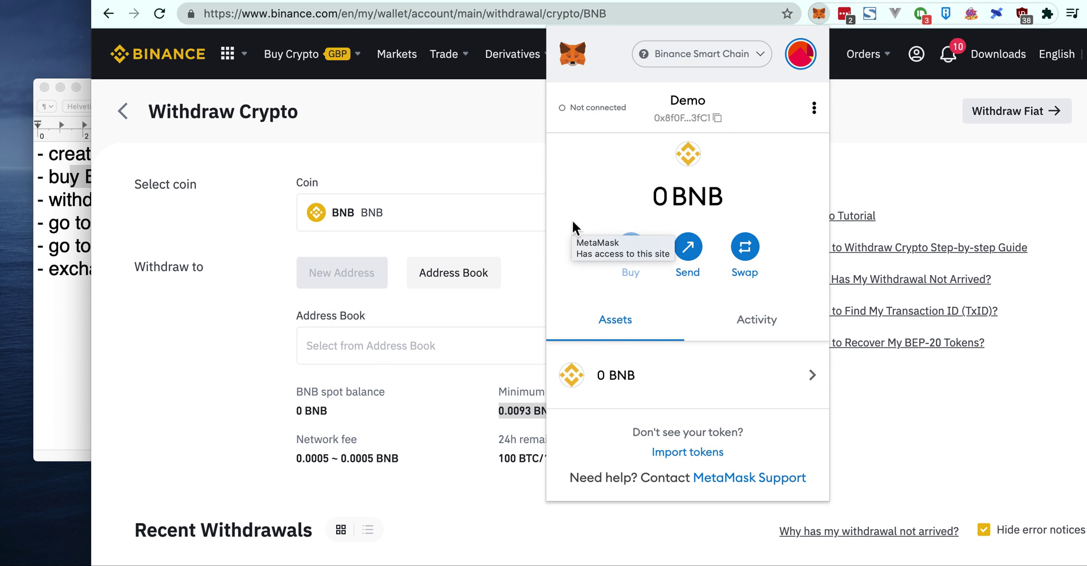
pyautogui.moveTo(687, 195)
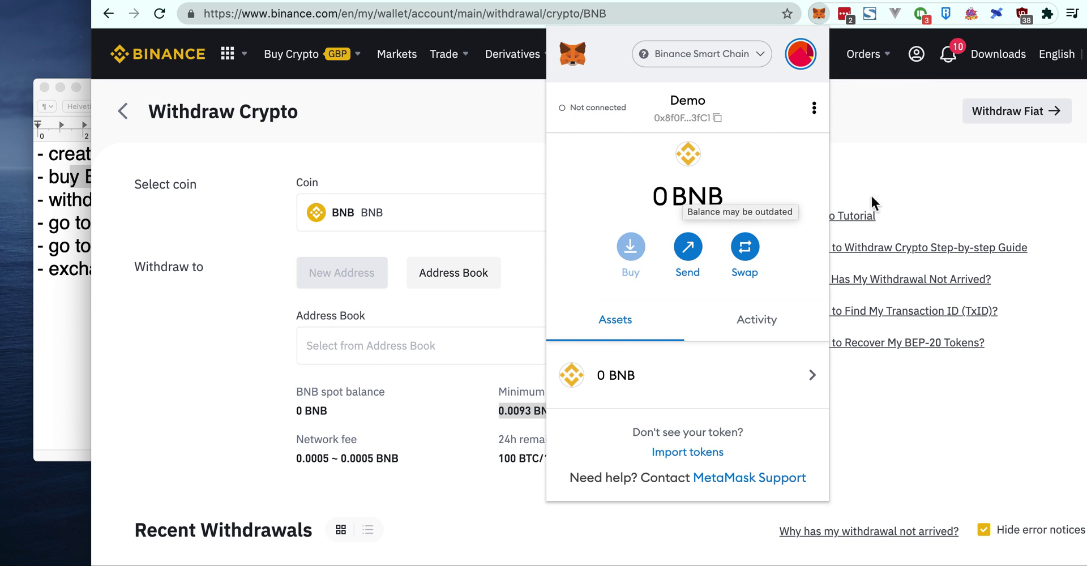
# - Highlight the 'withdraw BNB to MetaMask' and CoinGecko lines in the checklist notes
pyautogui.click(84, 214)
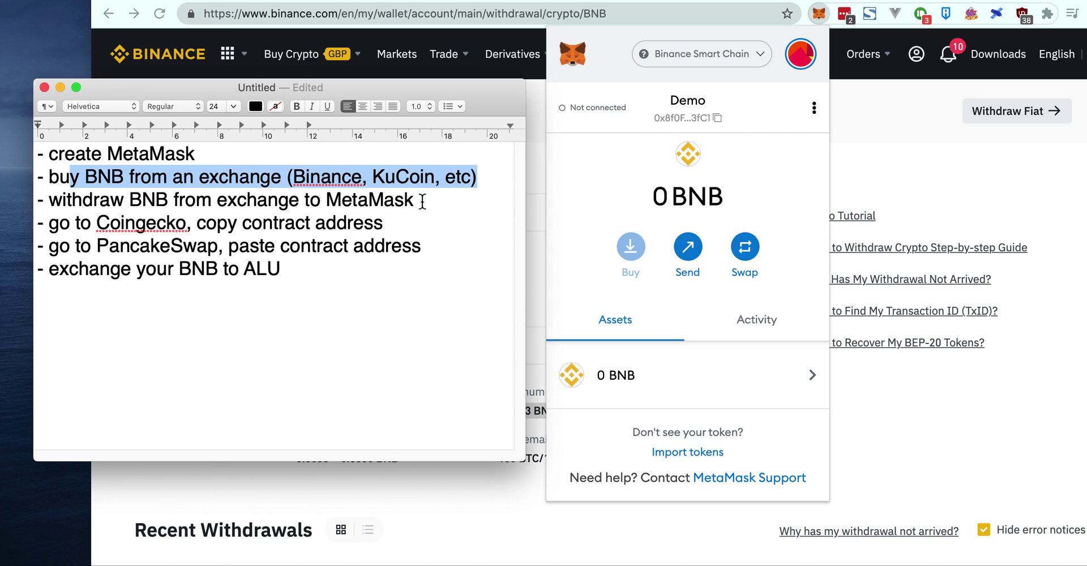
pyautogui.moveTo(415, 201); pyautogui.dragTo(31, 205)
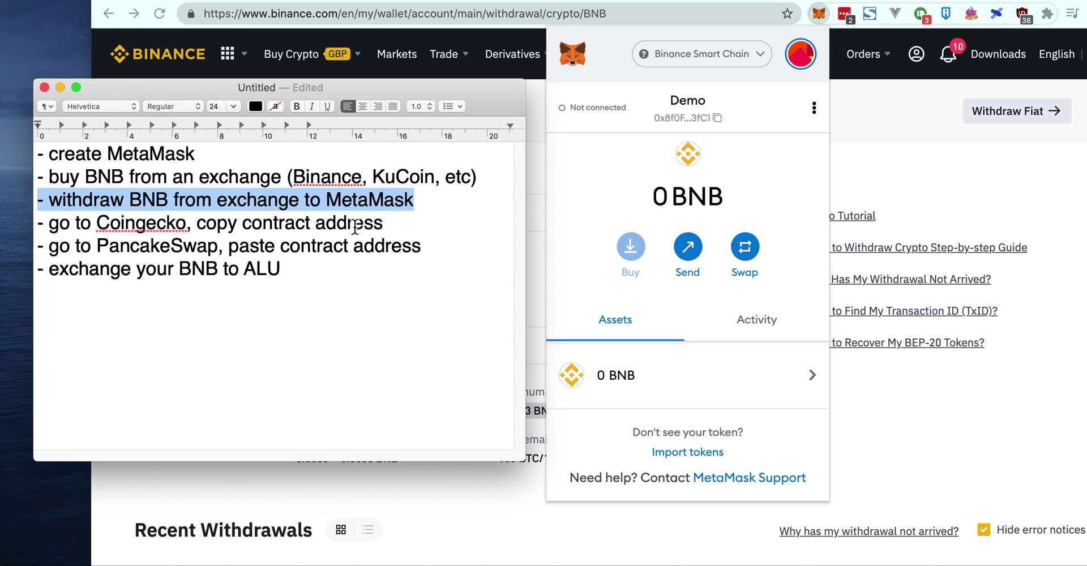
pyautogui.moveTo(421, 225)
pyautogui.mouseDown()
pyautogui.moveTo(60, 236)
pyautogui.moveTo(74, 224)
pyautogui.mouseUp()
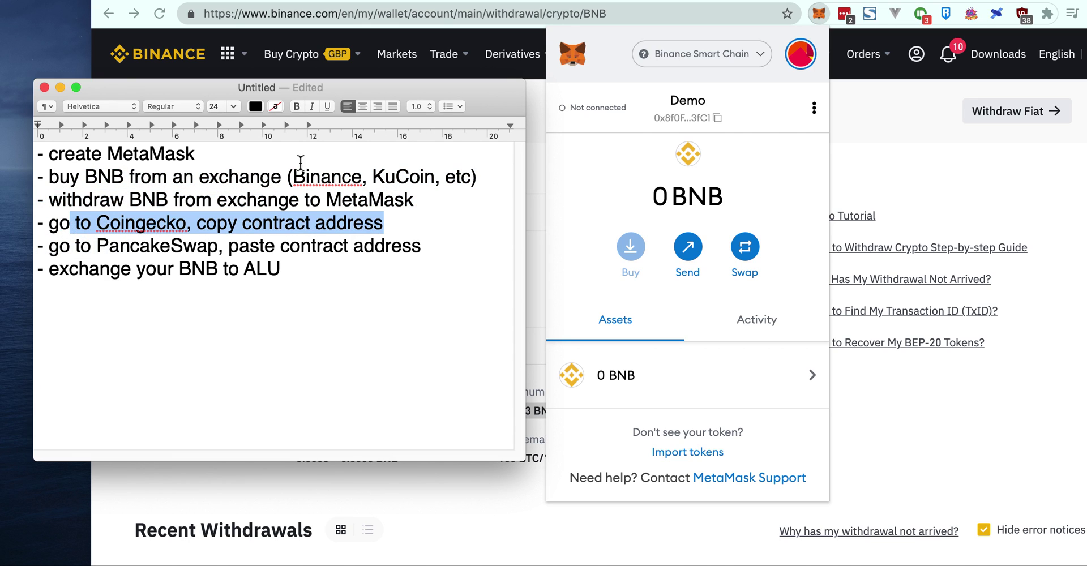
# - Copy Altura's BSC contract address from its CoinGecko page
pyautogui.click(730, 3)
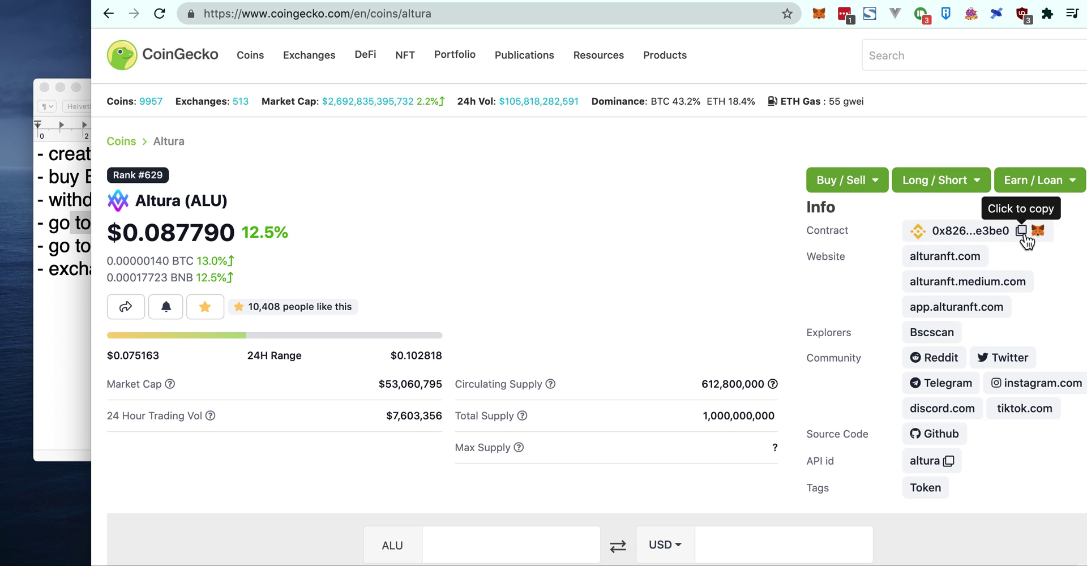
pyautogui.click(1023, 232)
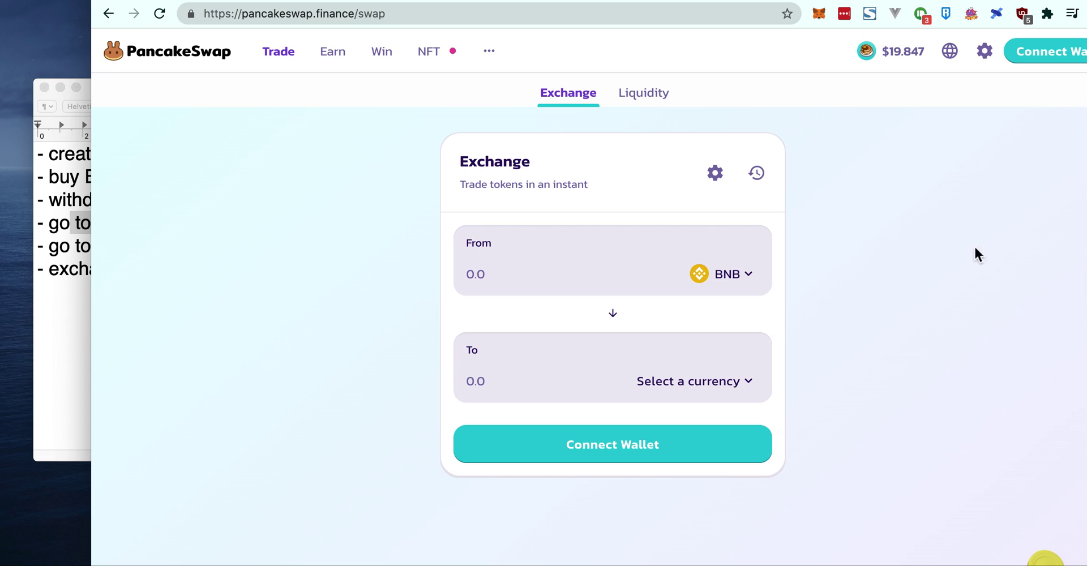
# - Connect the MetaMask wallet to PancakeSwap's Exchange page
pyautogui.click(1039, 58)
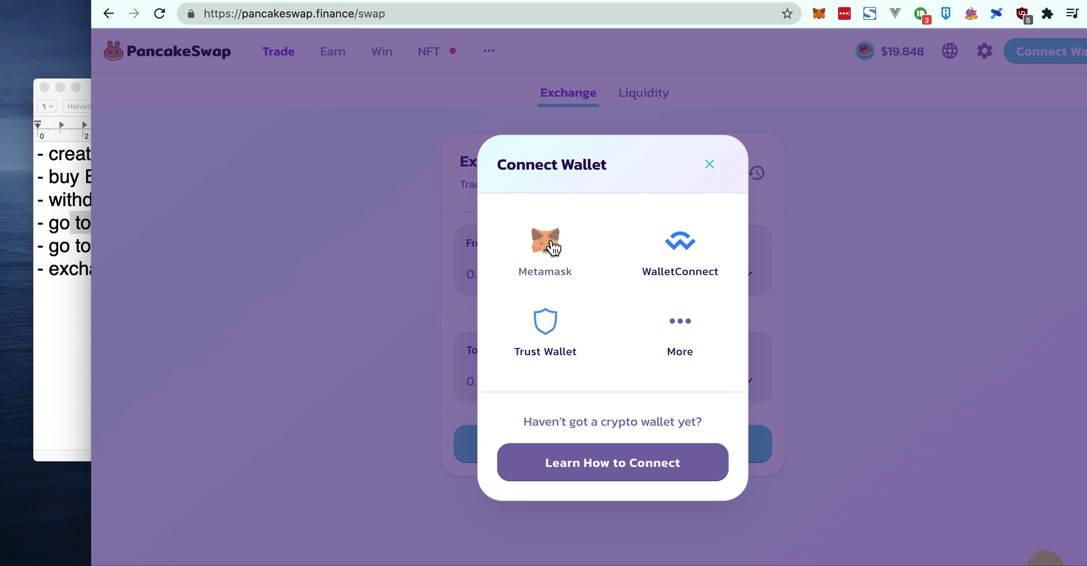
pyautogui.click(552, 247)
pyautogui.moveTo(1046, 50)
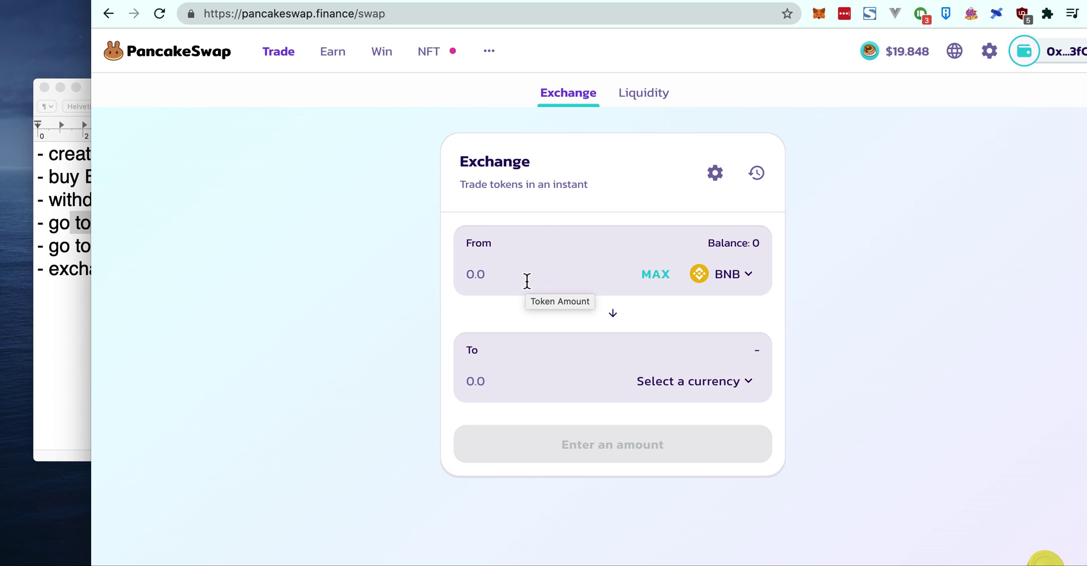
# - Paste Altura's contract address into the token search and pick ALU as the To token
pyautogui.click(715, 389)
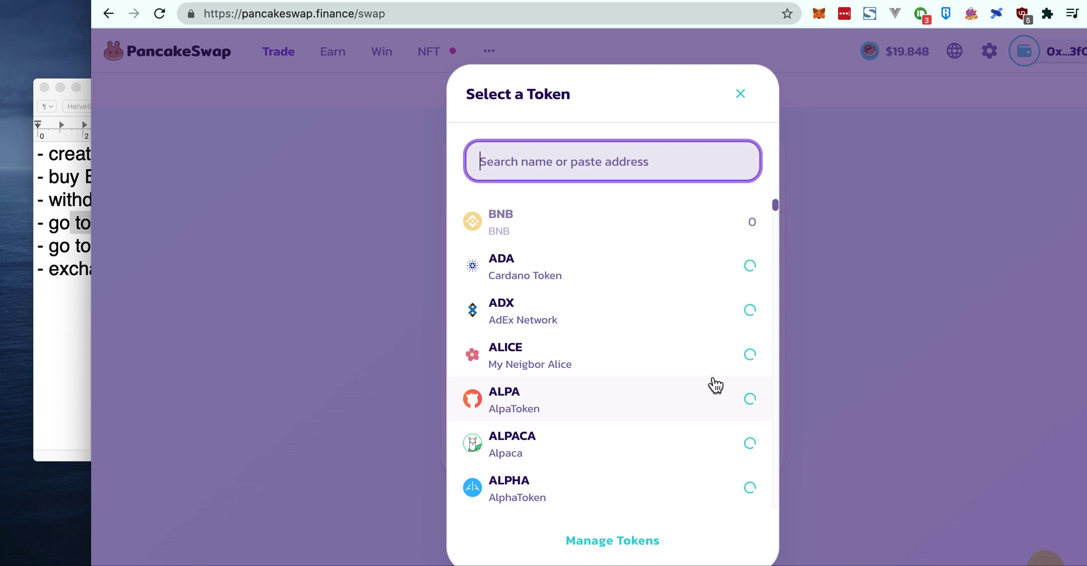
pyautogui.press('super+v')
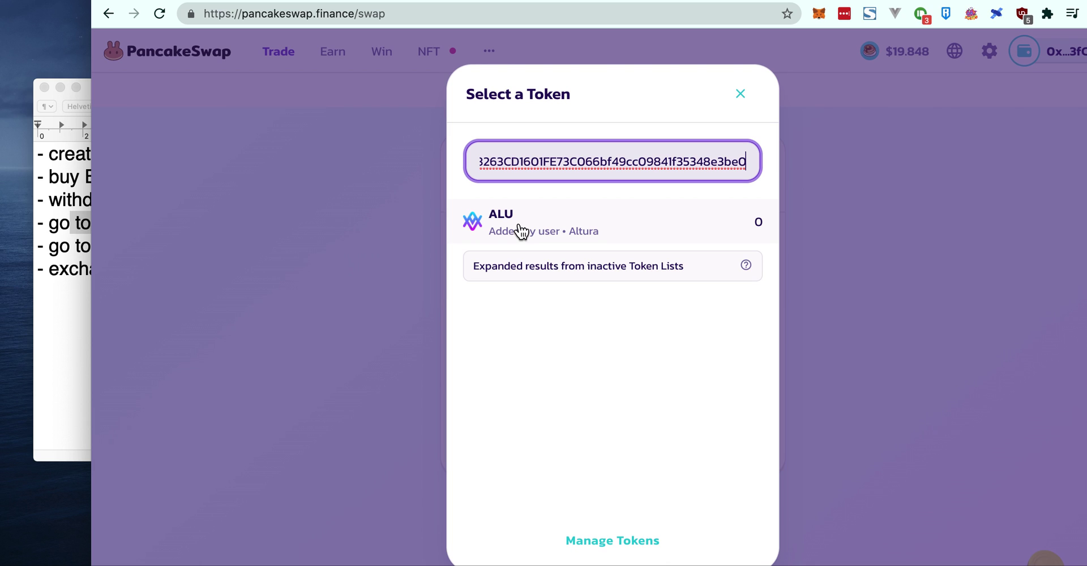
pyautogui.click(521, 229)
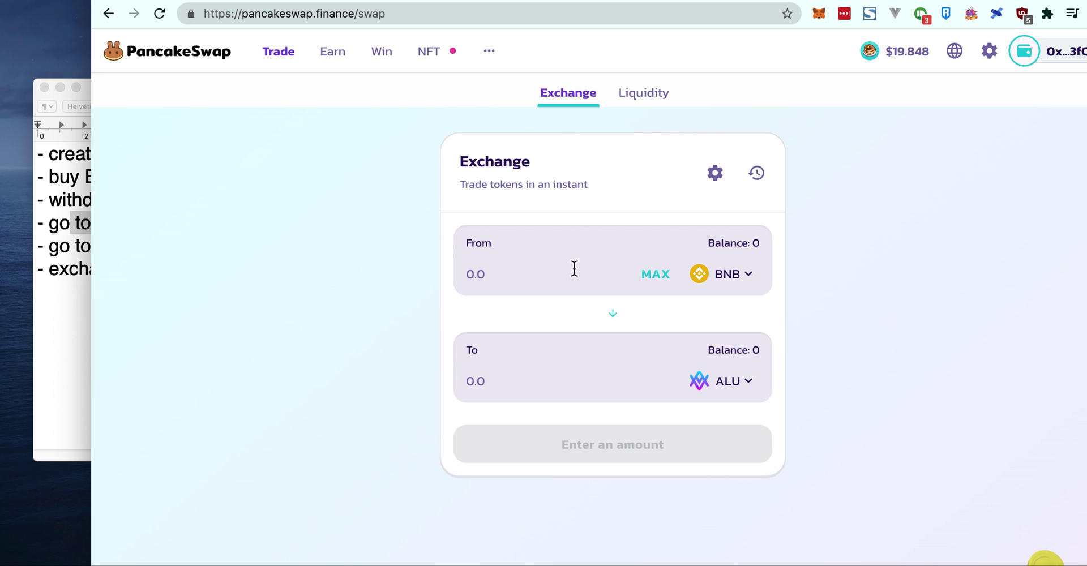
# - Enter 1 BNB as the From amount and review the ~5,507 ALU quote, price and fees
pyautogui.click(517, 278)
pyautogui.write('1')
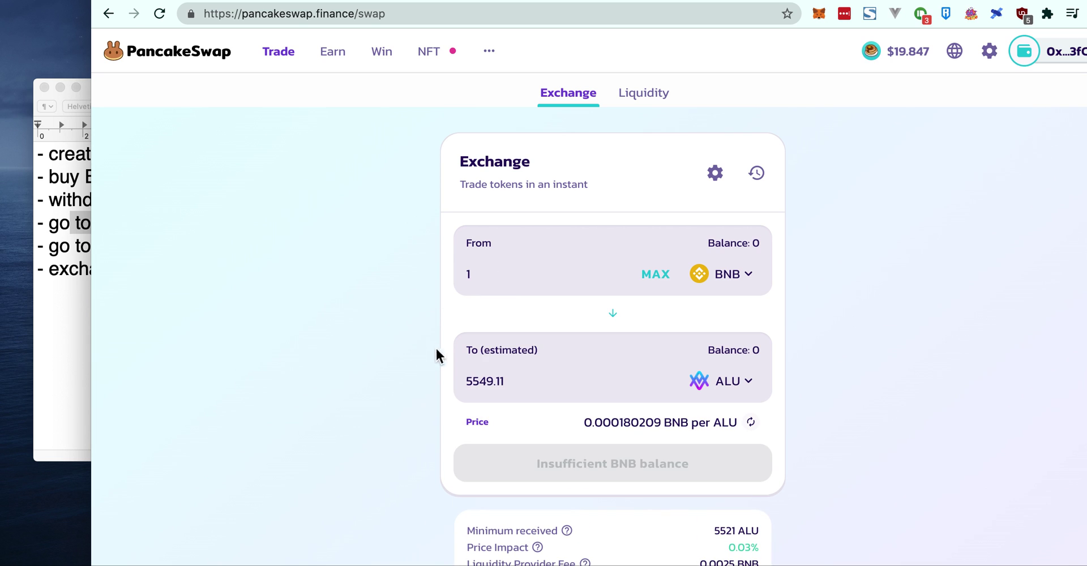
pyautogui.scroll(-1, 399, 357)
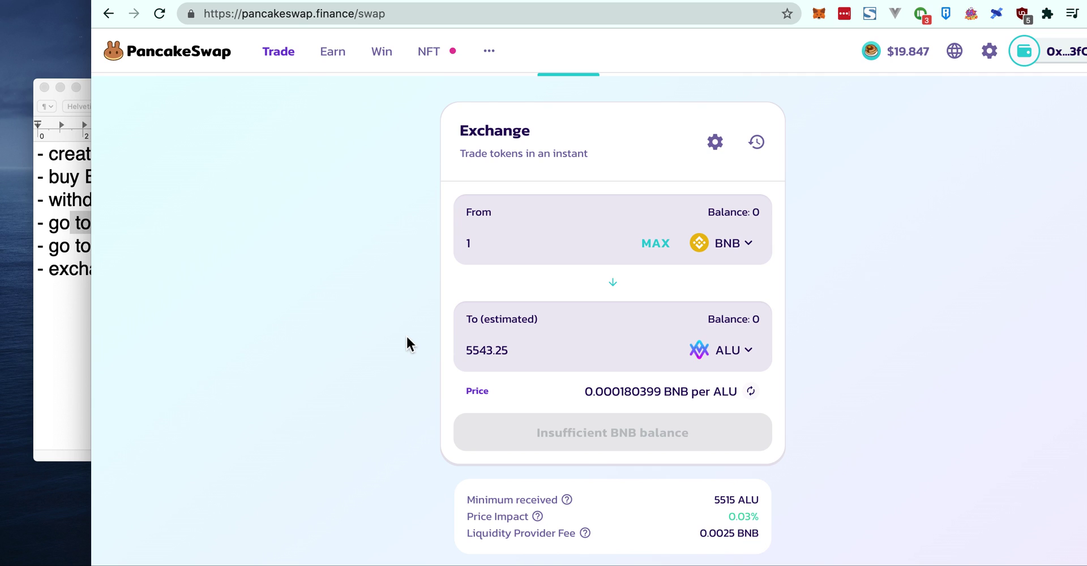
pyautogui.scroll(1, 405, 337)
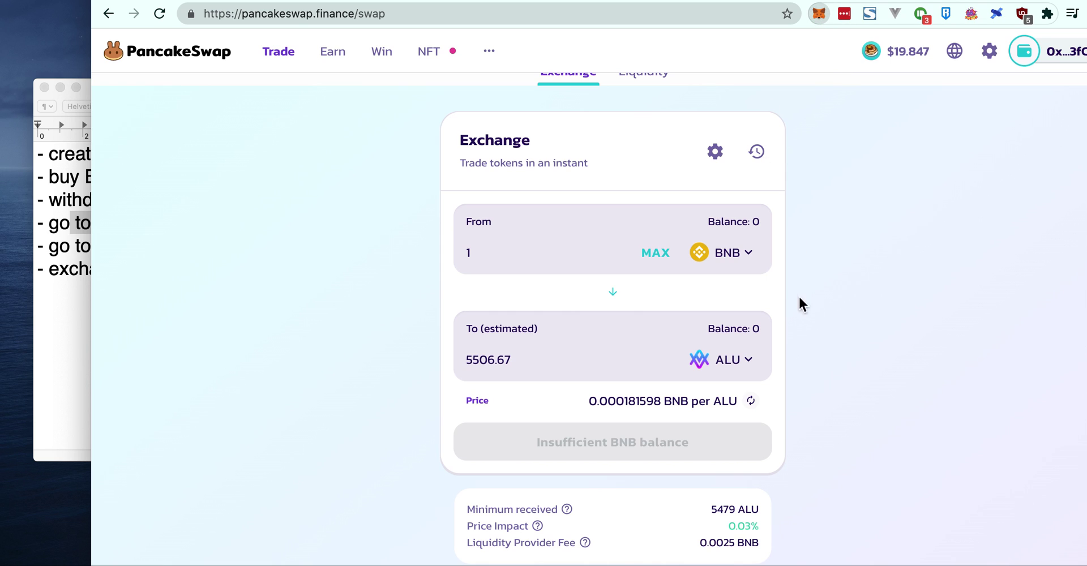
pyautogui.click(937, 346)
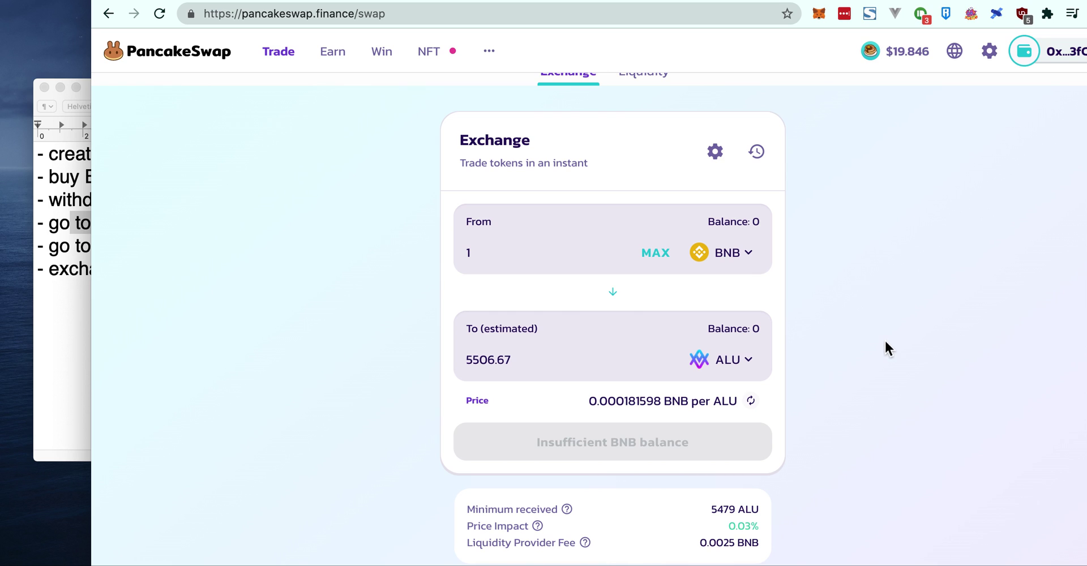
pyautogui.click(821, 14)
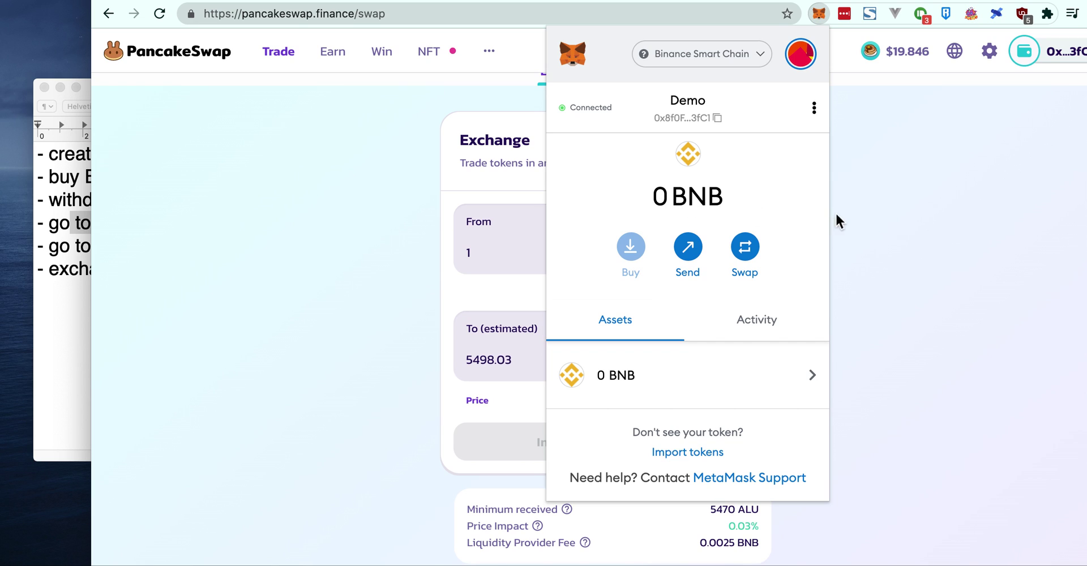
pyautogui.click(906, 237)
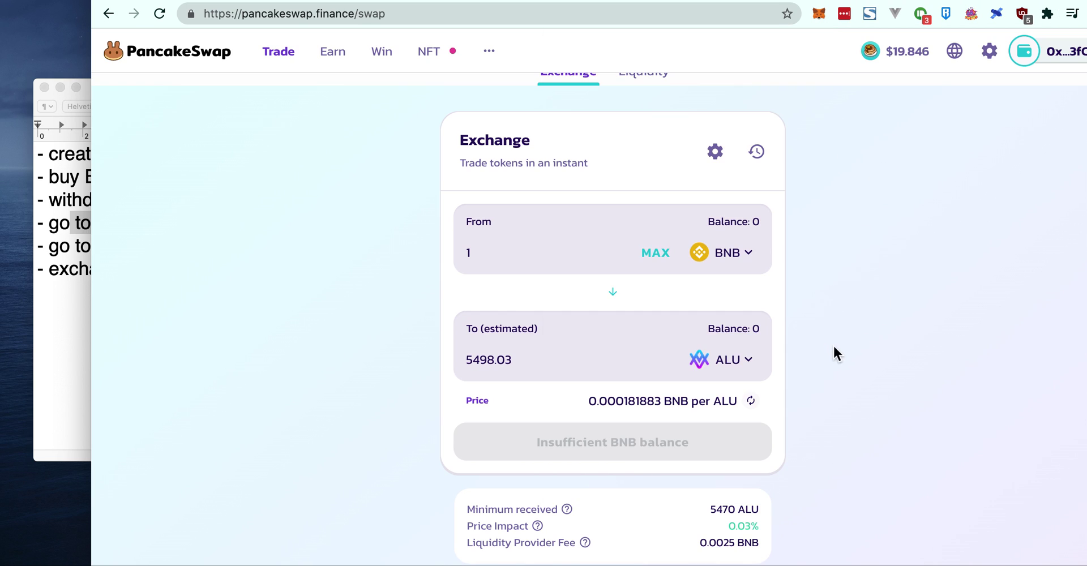
pyautogui.moveTo(996, 367); pyautogui.dragTo(690, 293)
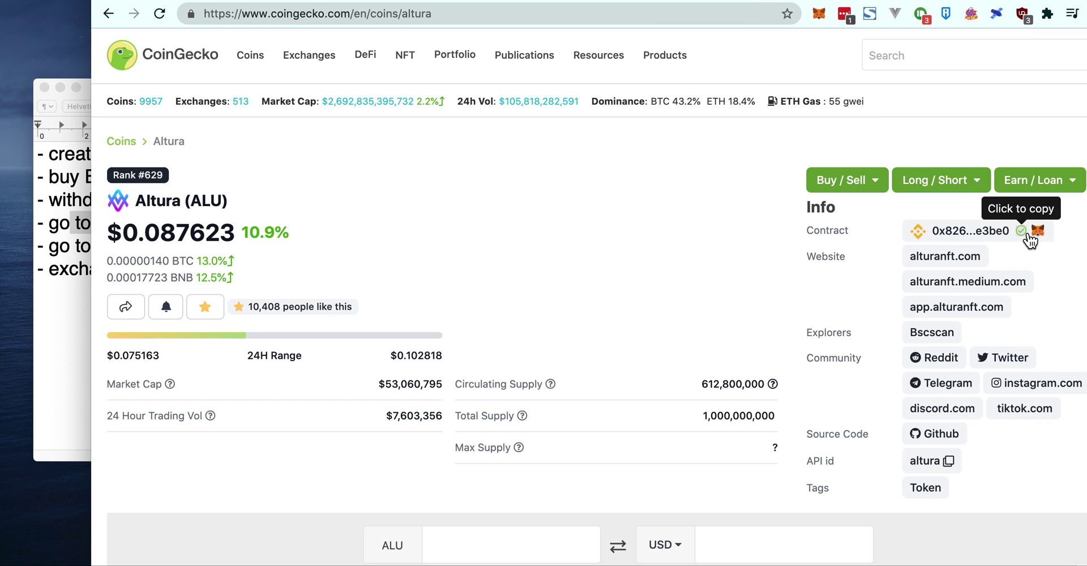
pyautogui.click(795, 1)
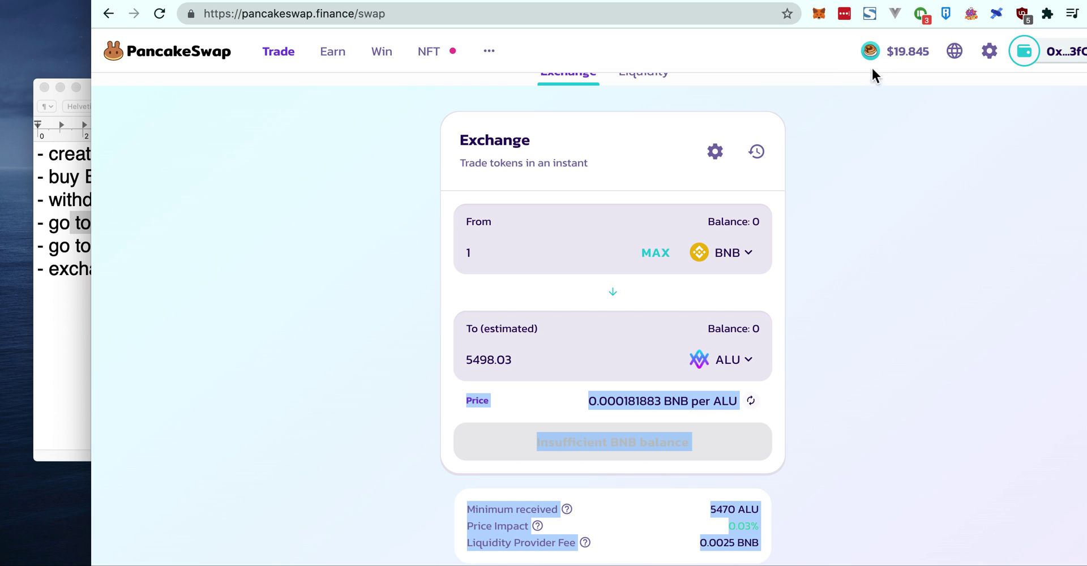
pyautogui.click(819, 13)
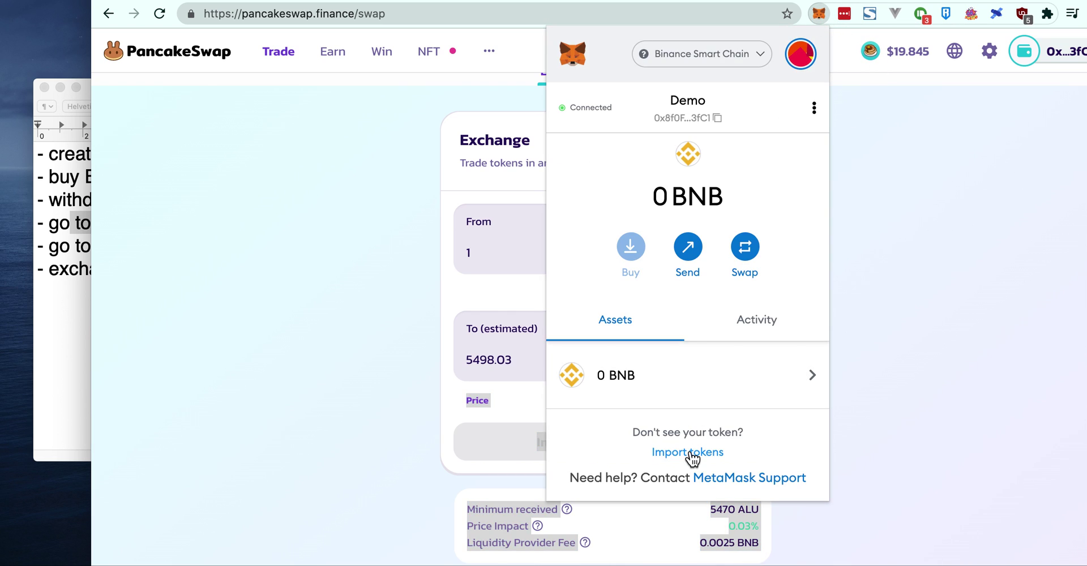
# - Import ALU into MetaMask as a custom token from its pasted contract address
pyautogui.click(688, 452)
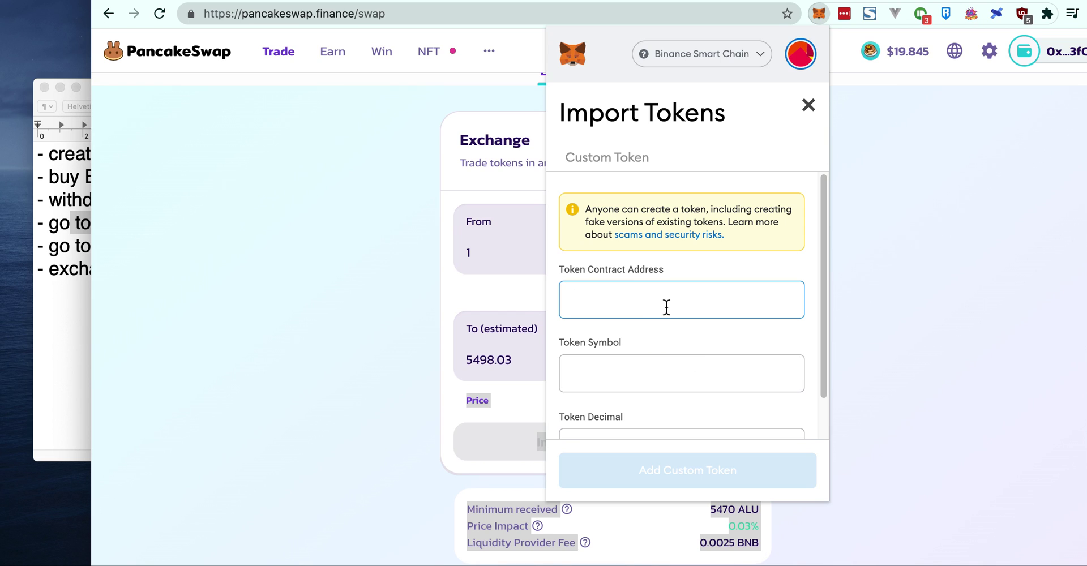
pyautogui.hotkey('ctrl', 'v')
pyautogui.scroll(-2, 680, 368)
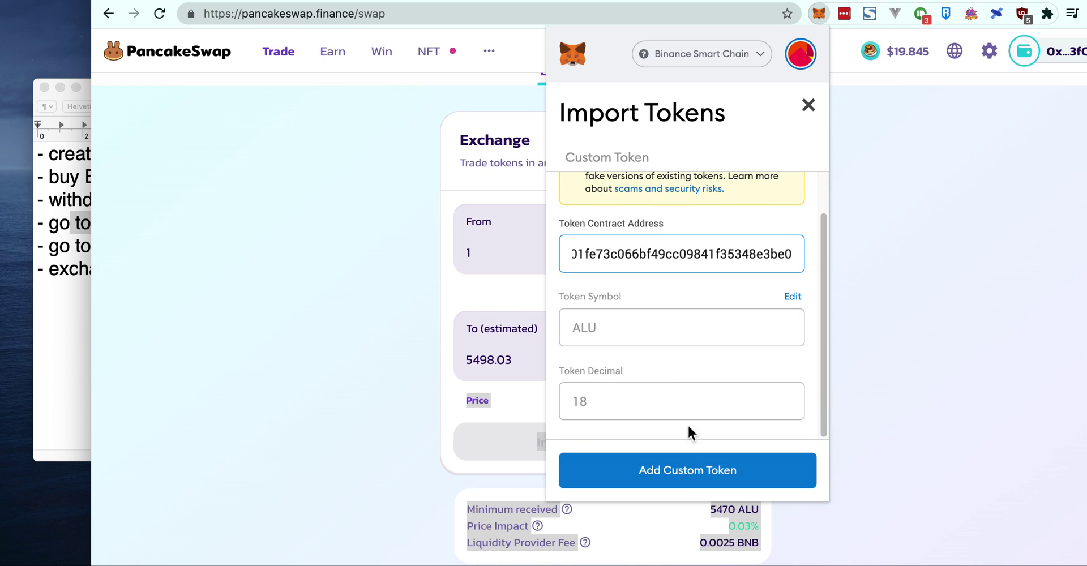
pyautogui.click(696, 472)
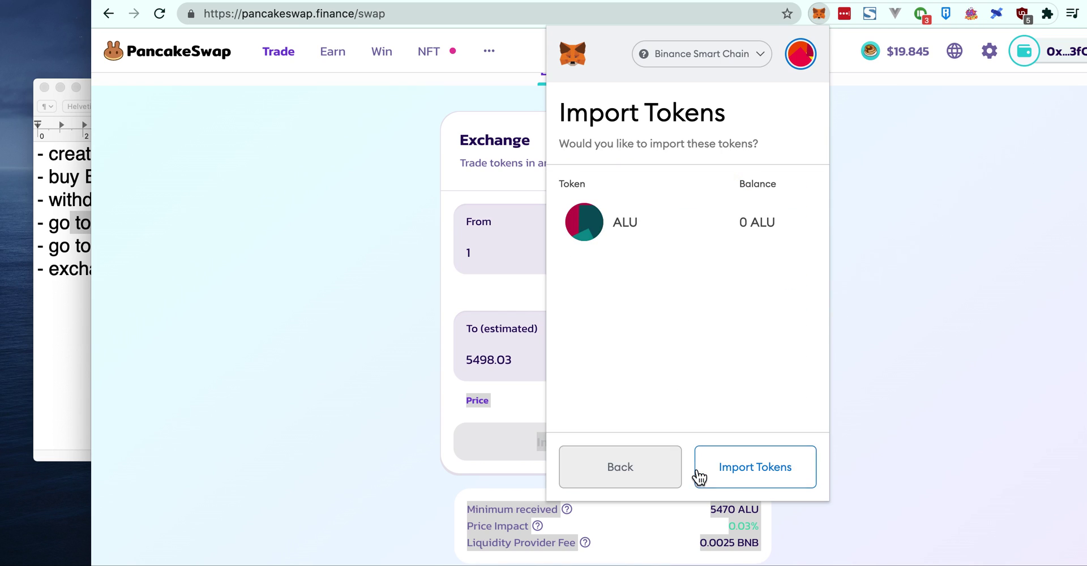
pyautogui.click(727, 481)
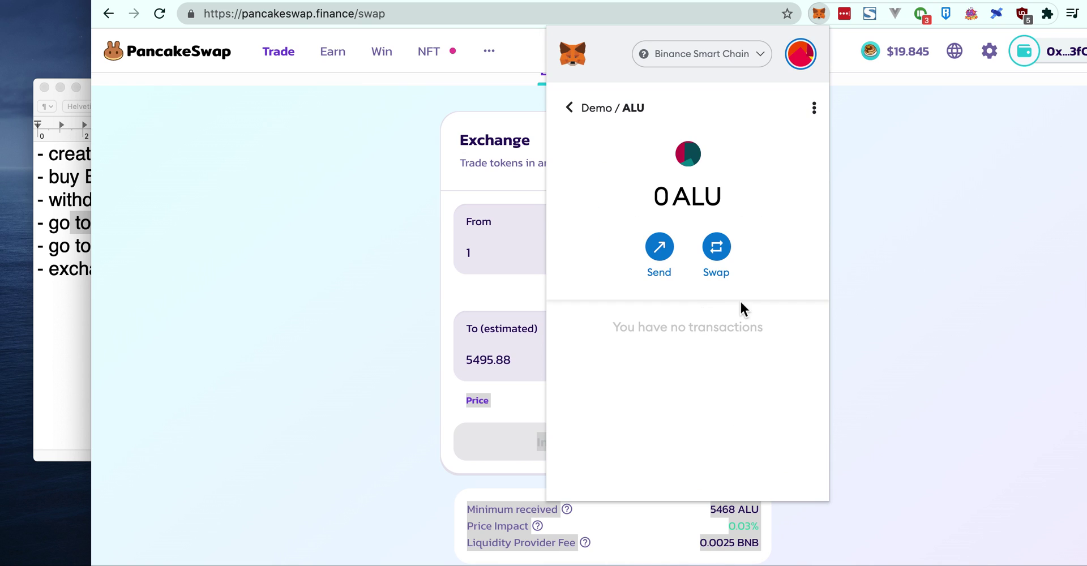
pyautogui.click(70, 271)
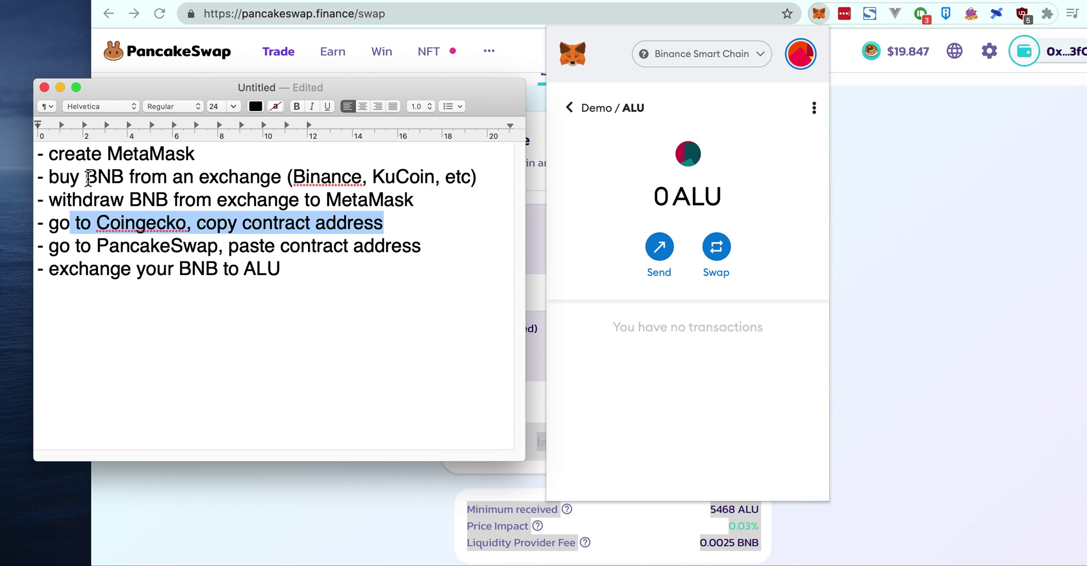
# - Clear the notes highlight and return MetaMask to the asset list showing 0 BNB and 0 ALU
pyautogui.click(192, 207)
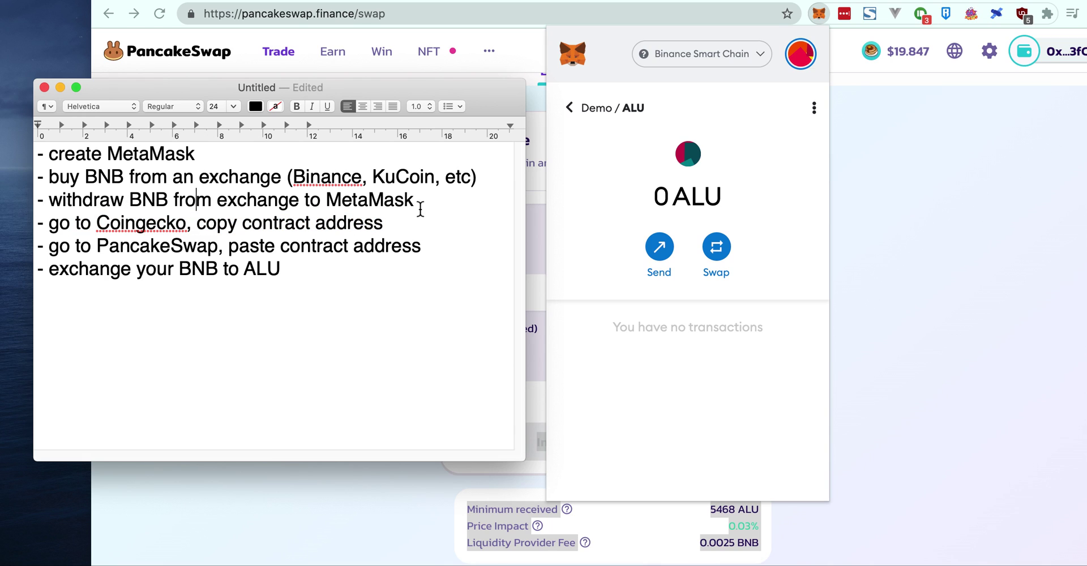
pyautogui.click(571, 119)
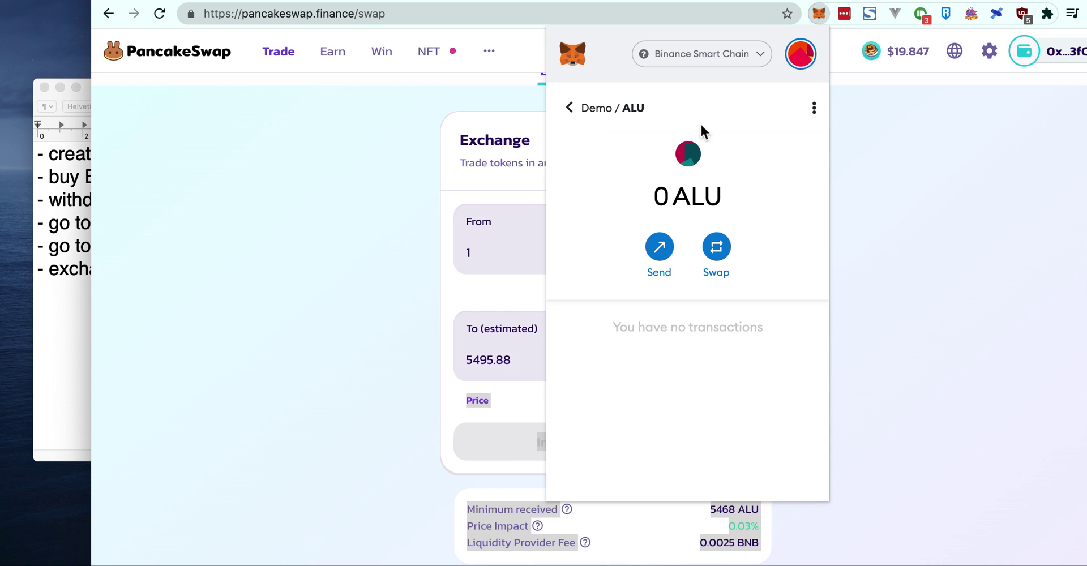
pyautogui.click(571, 113)
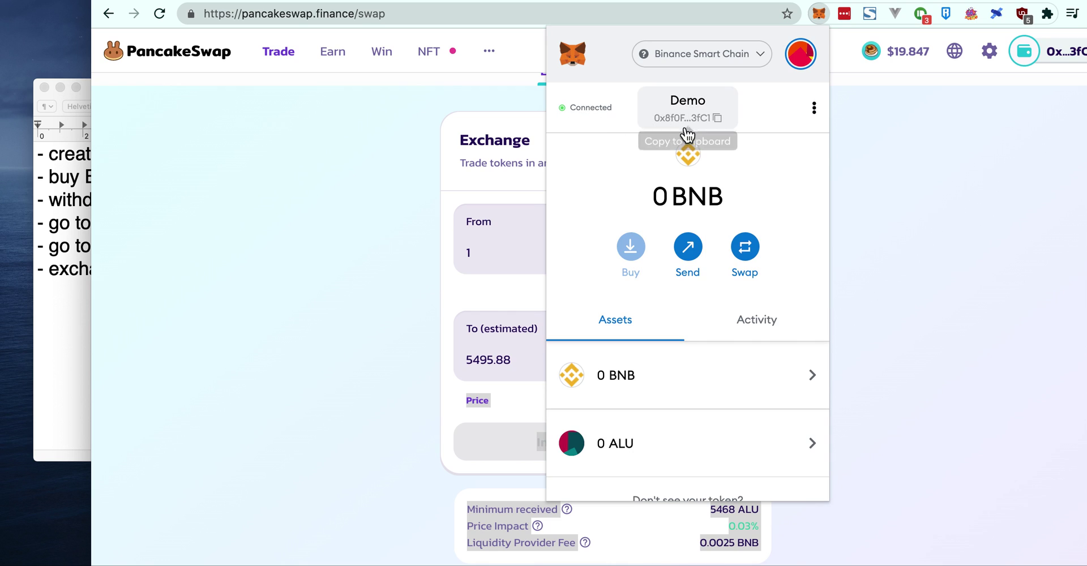
# - Highlight the TextEdit step about pasting the contract address, then bring back the 5,498 ALU quote
pyautogui.click(63, 261)
pyautogui.moveTo(426, 248); pyautogui.dragTo(76, 256)
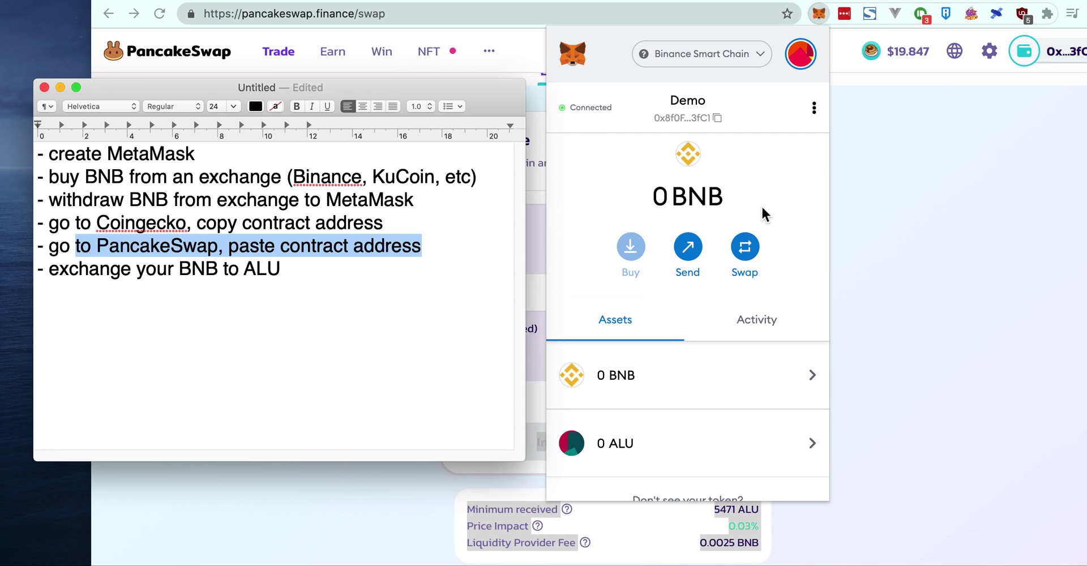
pyautogui.click(936, 199)
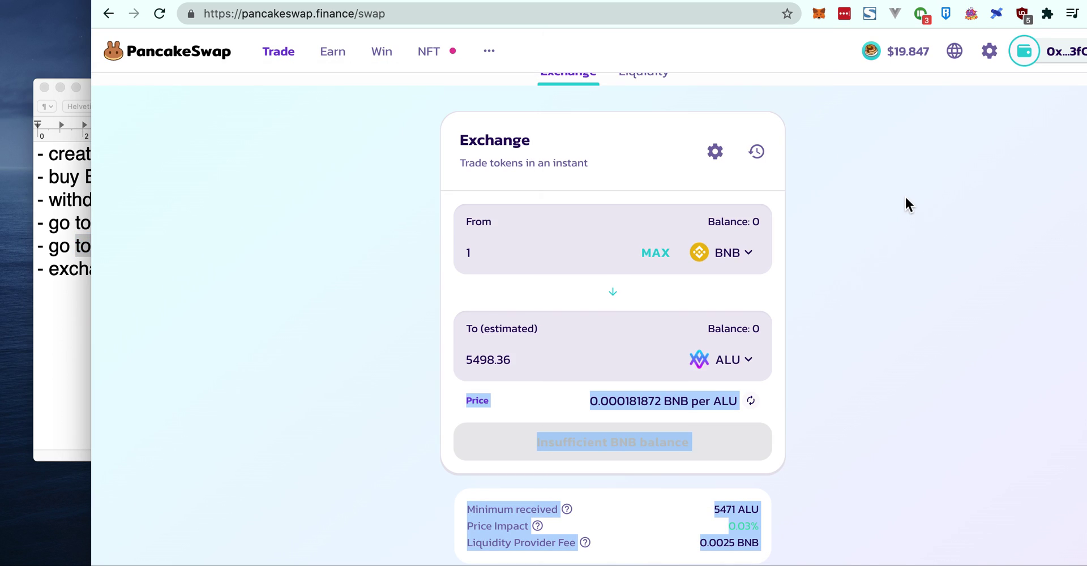